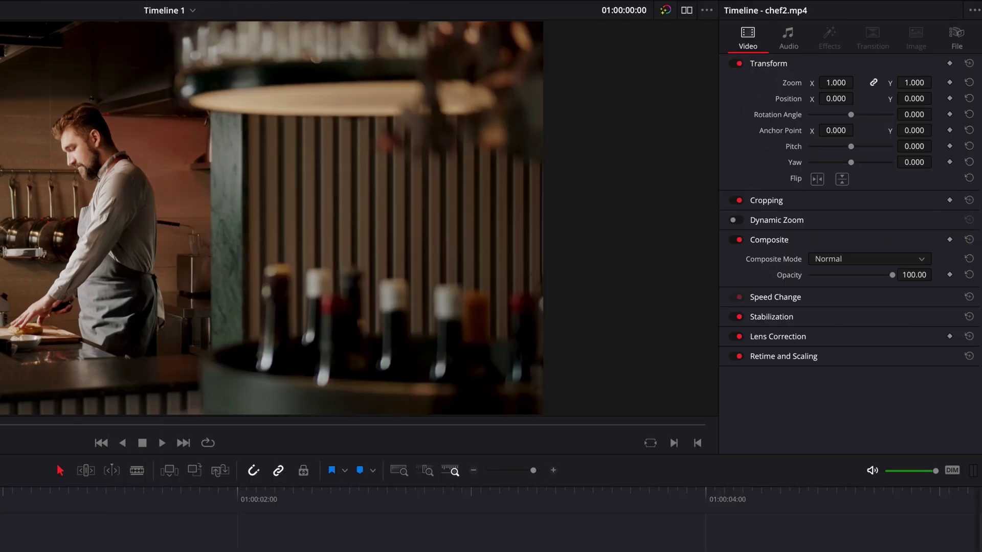
- Expand the Cropping section in chef2.mp4's Video Inspector settings
click(790, 39)
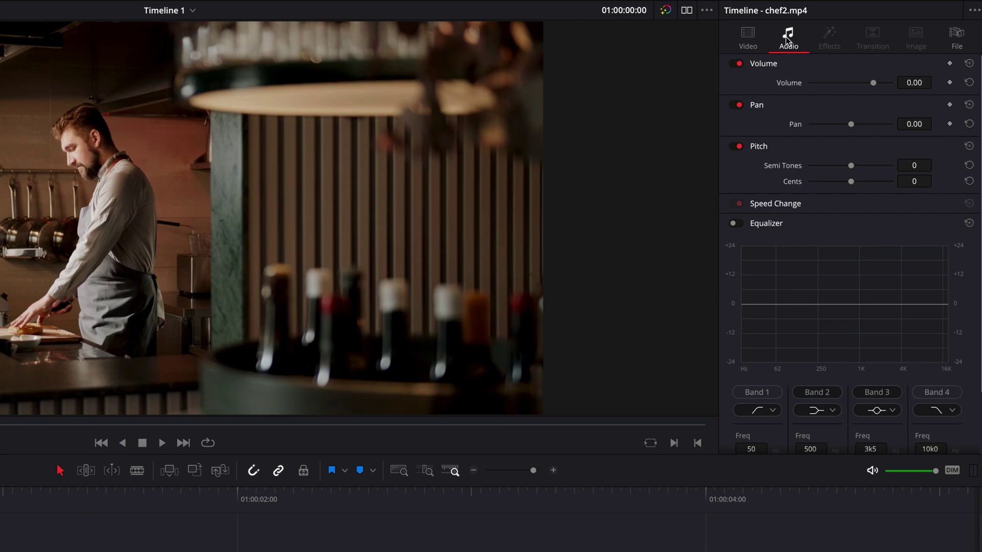
click(751, 44)
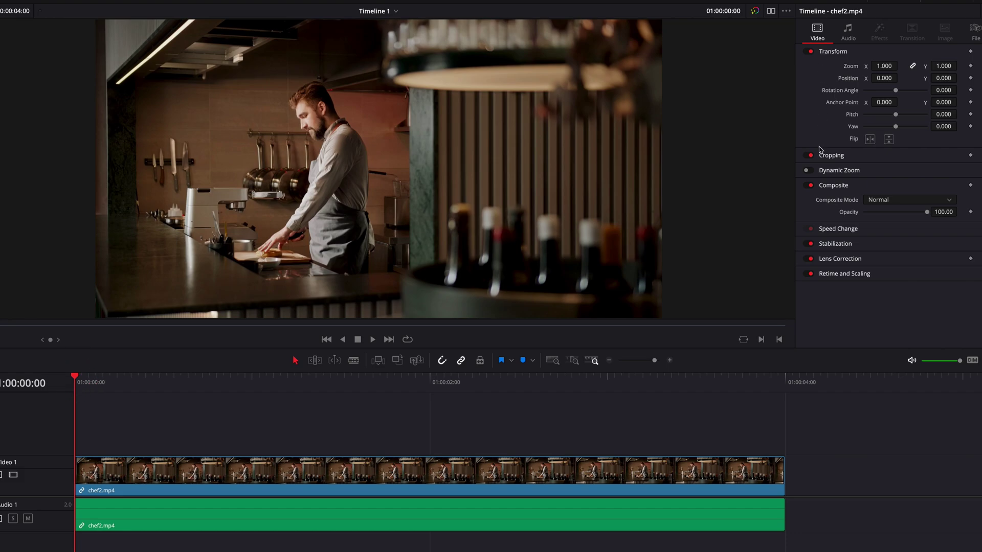
click(934, 156)
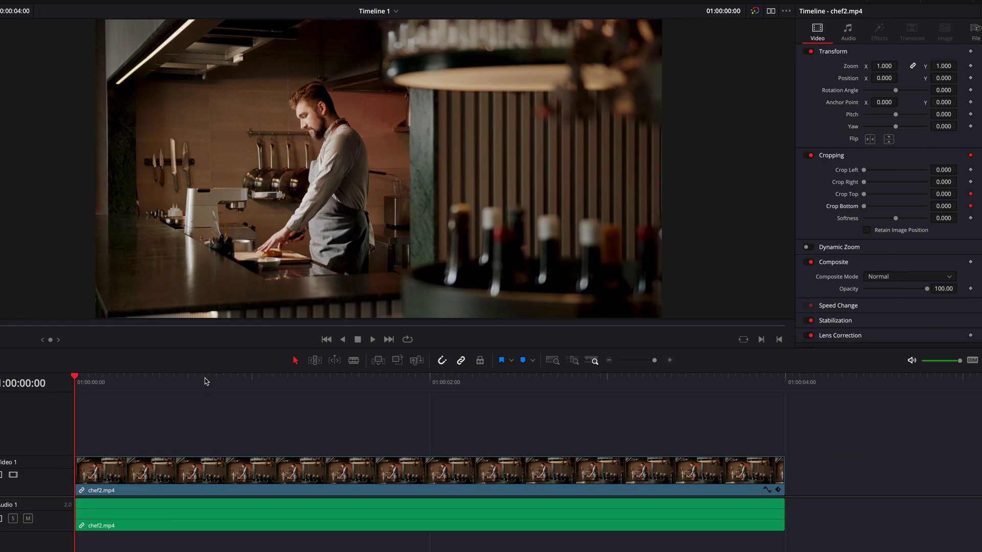
- At 01:00:01:04, add keyframes for Crop Top and Crop Bottom
drag(209, 379, 280, 384)
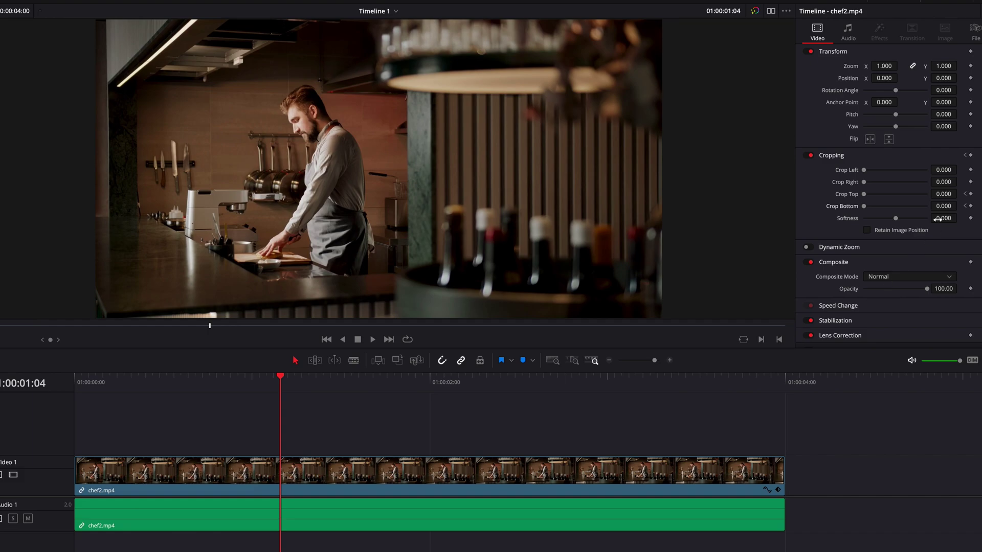
click(971, 195)
click(971, 206)
- Set both Crop Top and Crop Bottom to 98 to form letterbox bars
drag(945, 194, 961, 206)
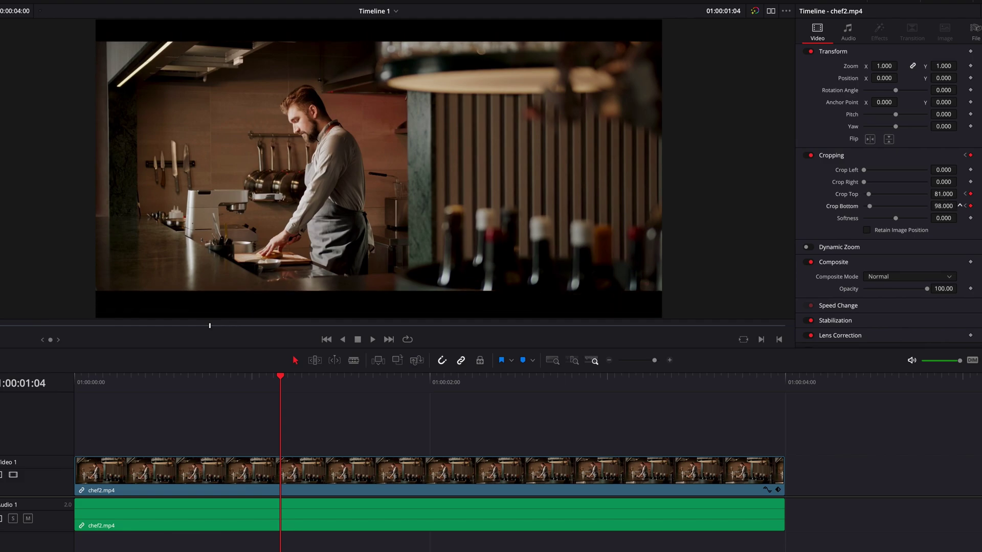
key(ctrl+z)
key(ctrl+z)
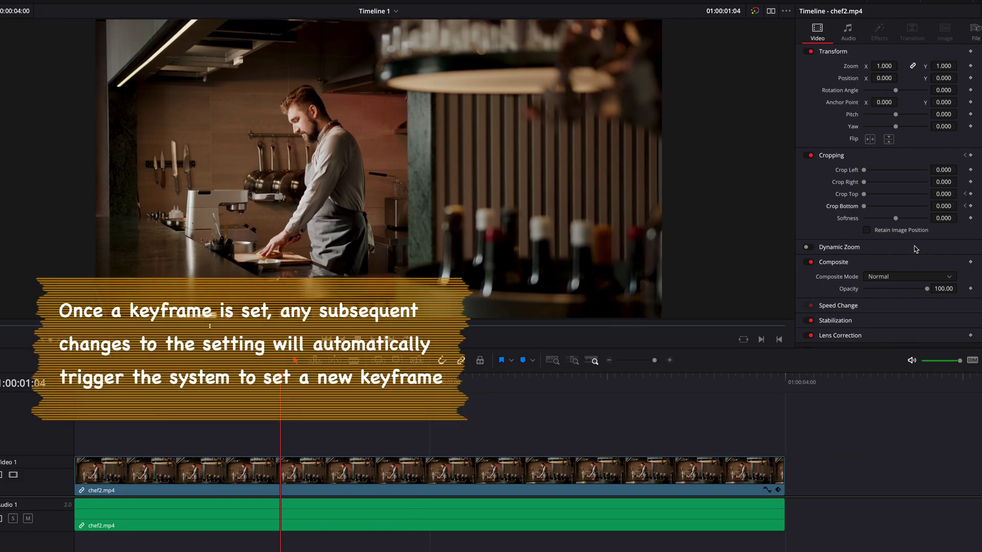
drag(944, 194, 960, 193)
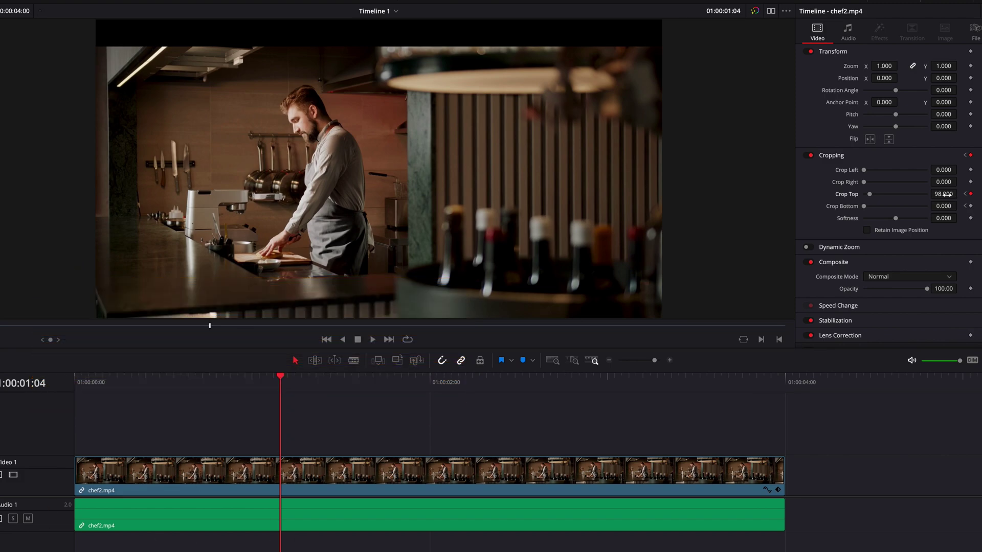
click(943, 194)
click(944, 206)
text(98)
key(Return)
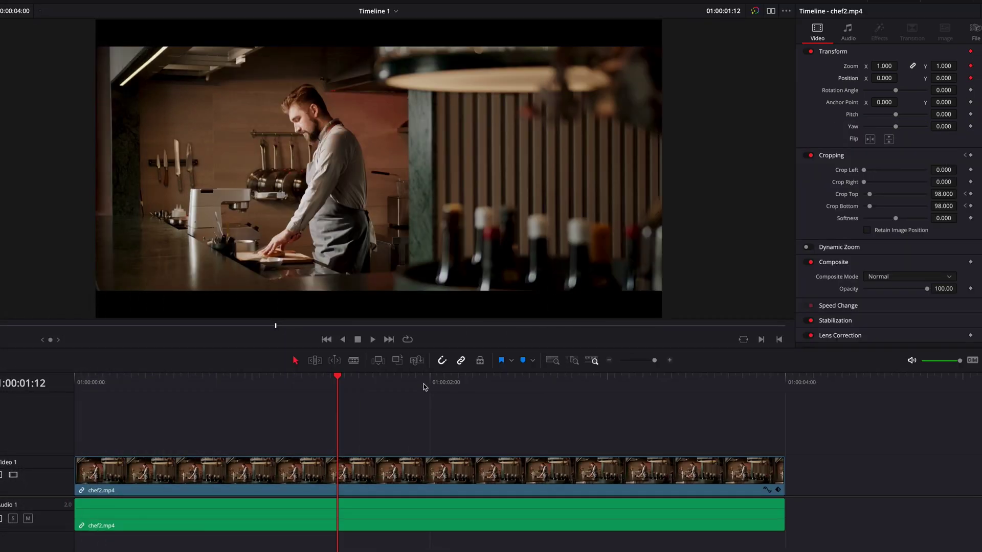
- At 01:00:02:06, set Zoom 1.290 and Position 63/29, and enable Retain Image Position
click(451, 381)
drag(451, 381, 471, 382)
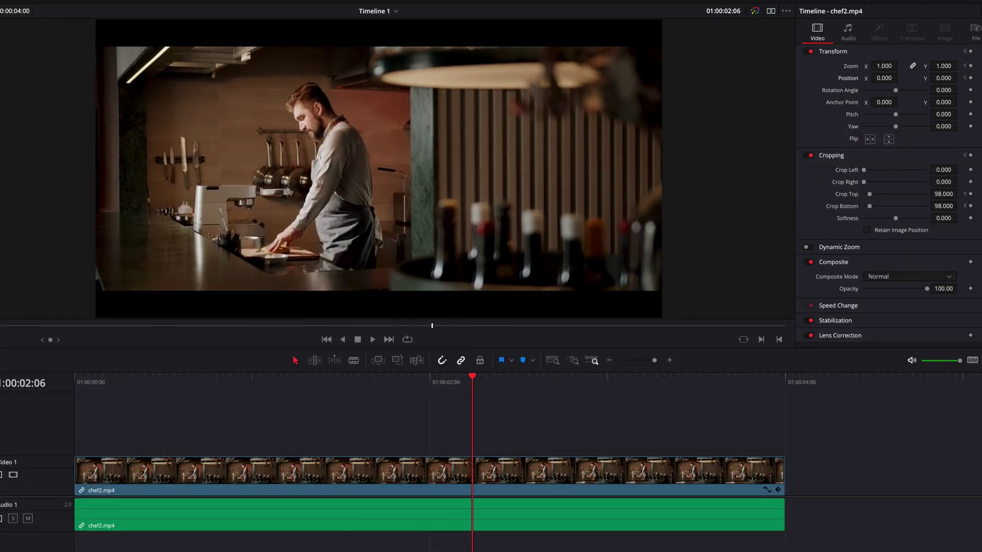
drag(943, 66, 961, 65)
drag(883, 77, 958, 78)
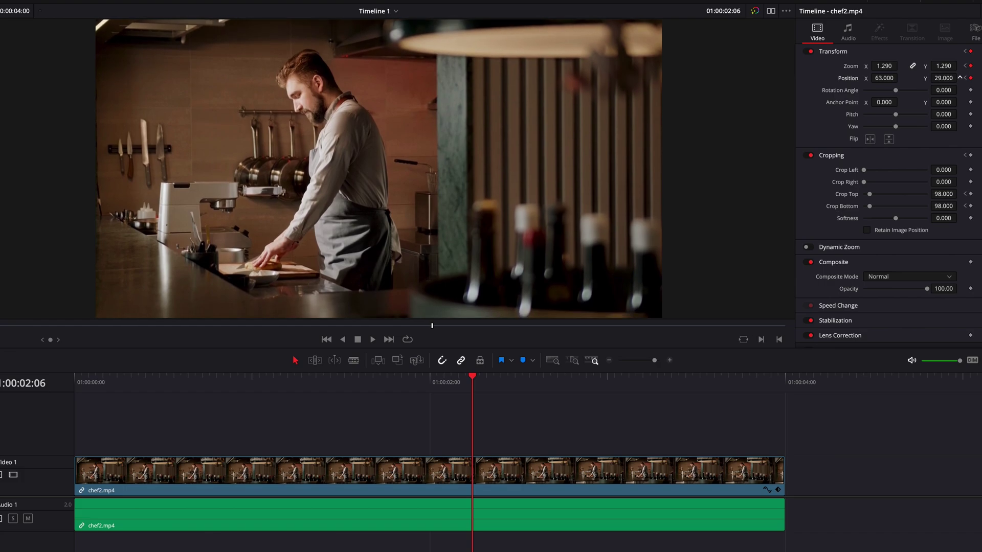
click(921, 232)
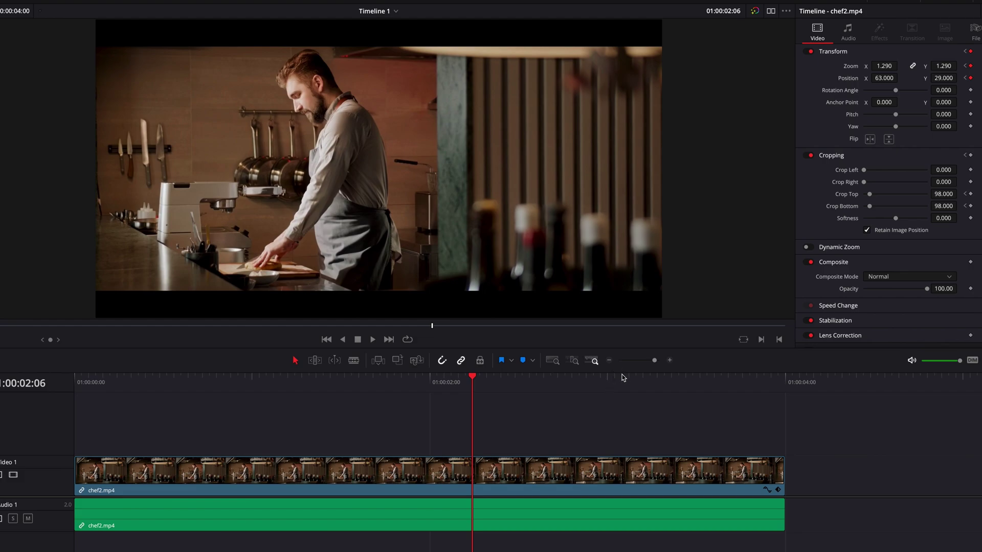
- Keyframe full opacity near 01:00:03:12, then play through and step back to the last frame
drag(633, 381, 694, 385)
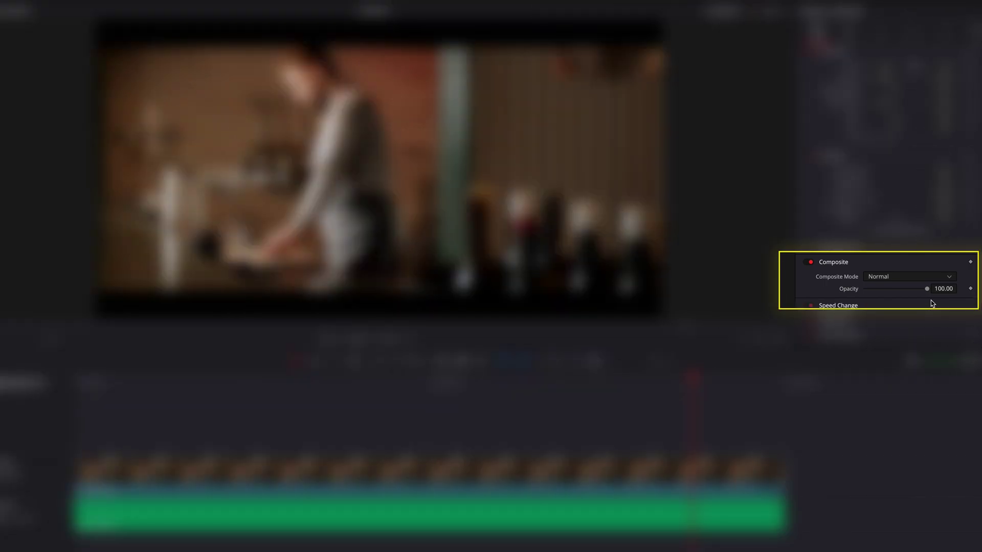
click(971, 289)
key(space)
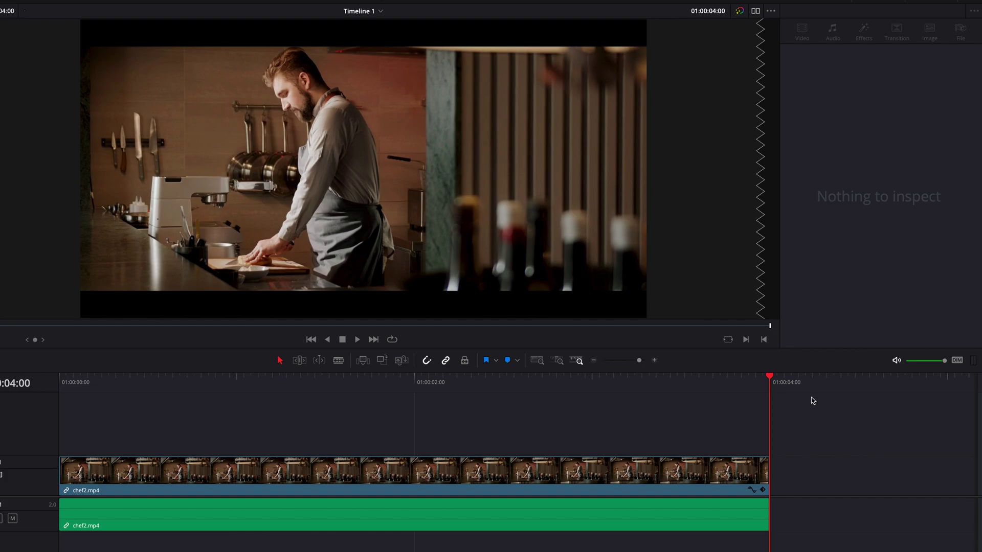
key(Left)
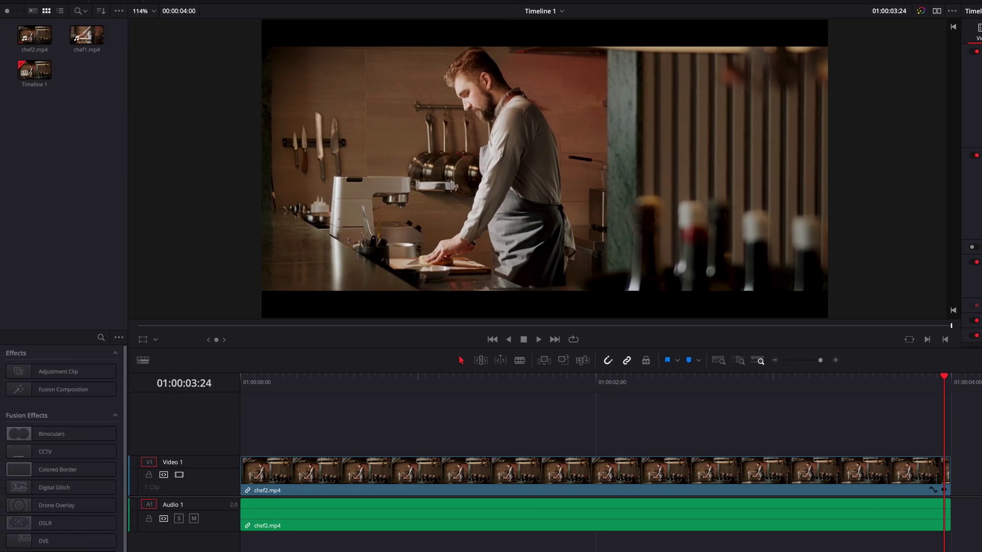
- Temporarily place chef1.mp4 after chef2 to locate chef2's last frame, then delete it
drag(87, 35, 975, 478)
drag(794, 478, 782, 478)
key(Right)
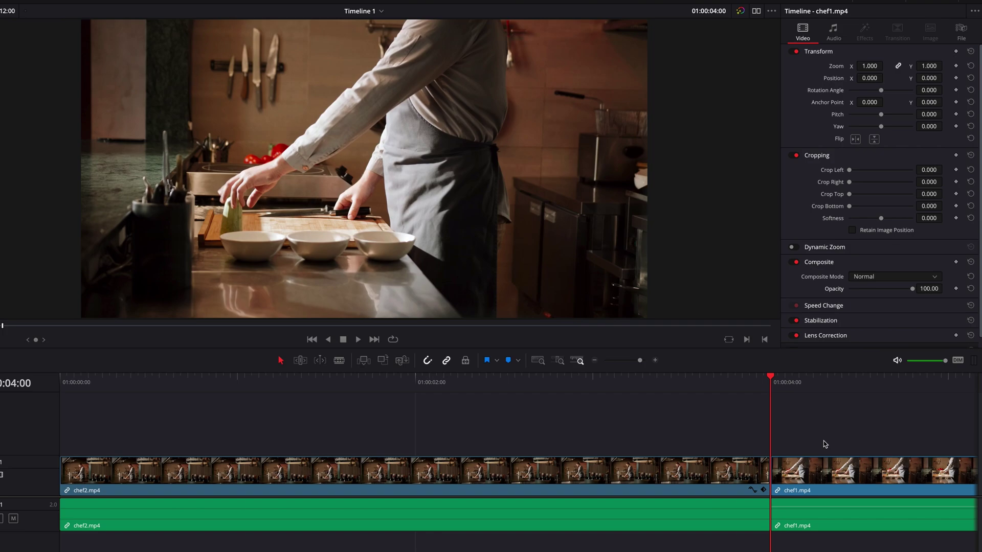
key(Left)
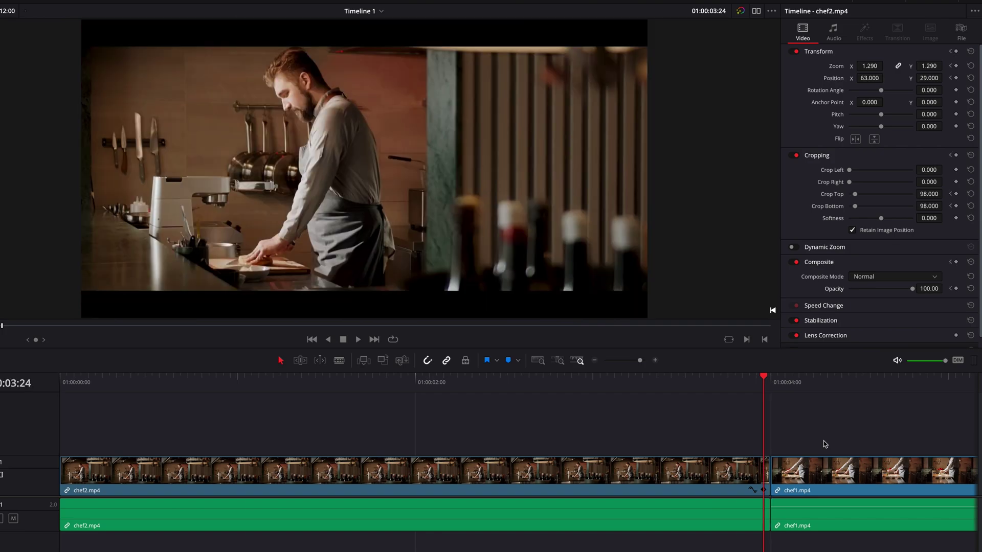
click(824, 477)
key(Delete)
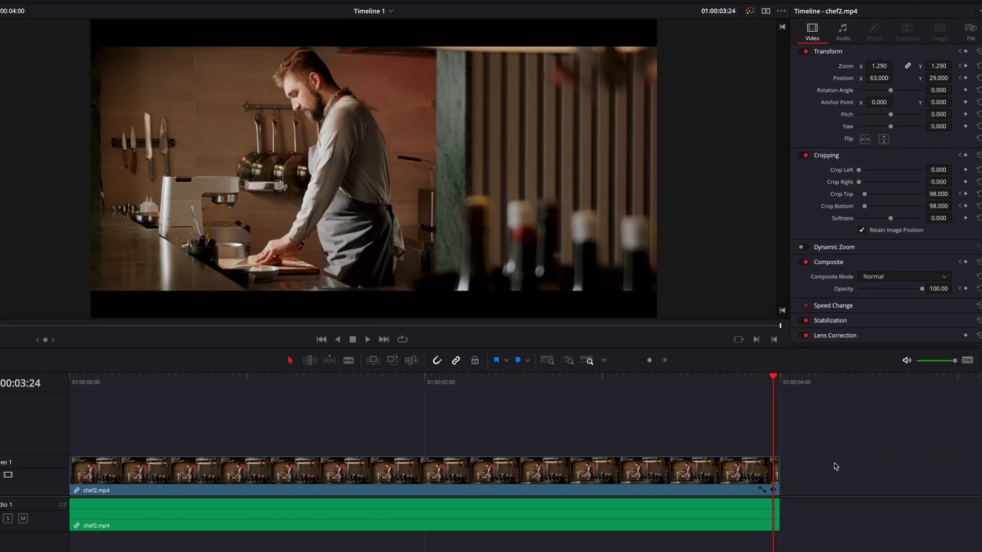
- Drag Opacity to 0 on chef2's last frame and play the fade from the start
drag(928, 288, 863, 296)
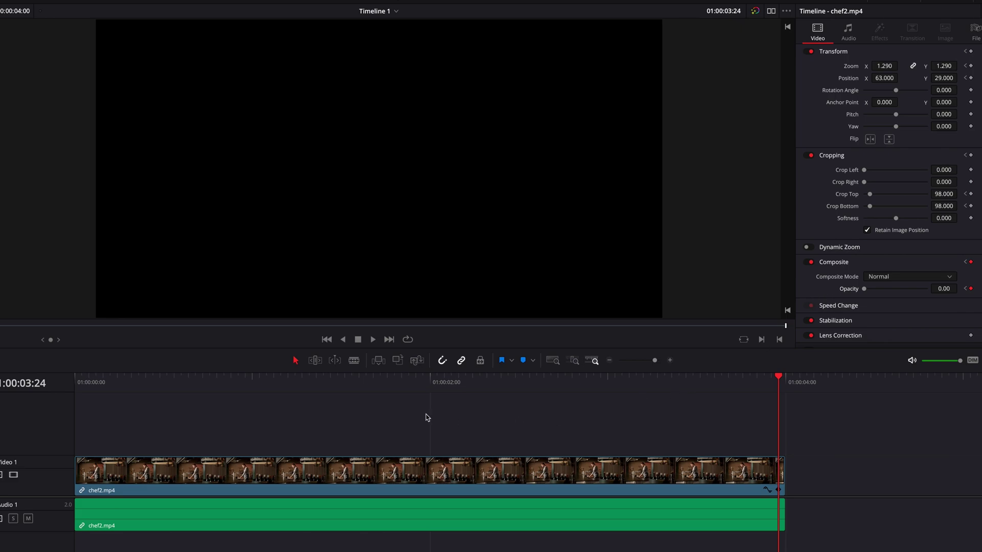
key(Home)
key(space)
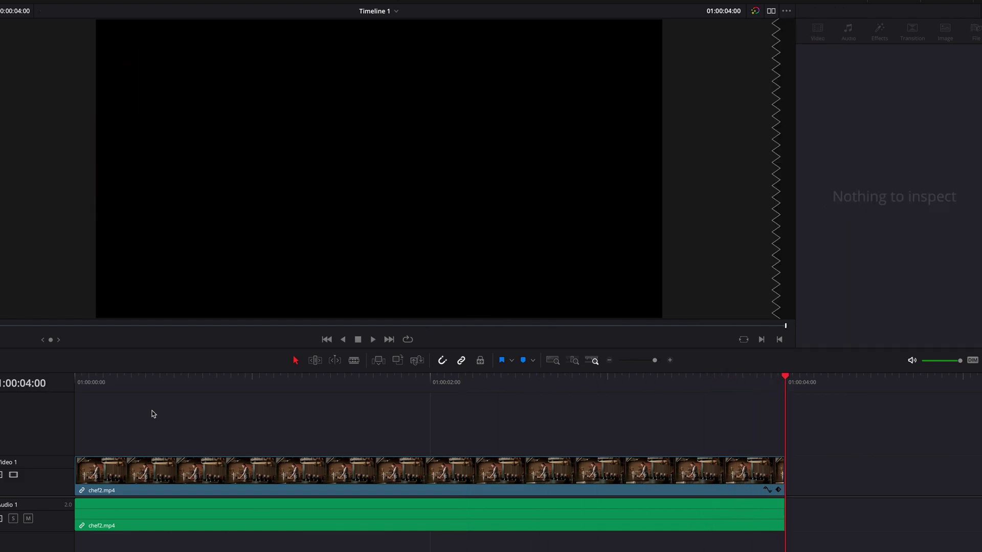
key(Home)
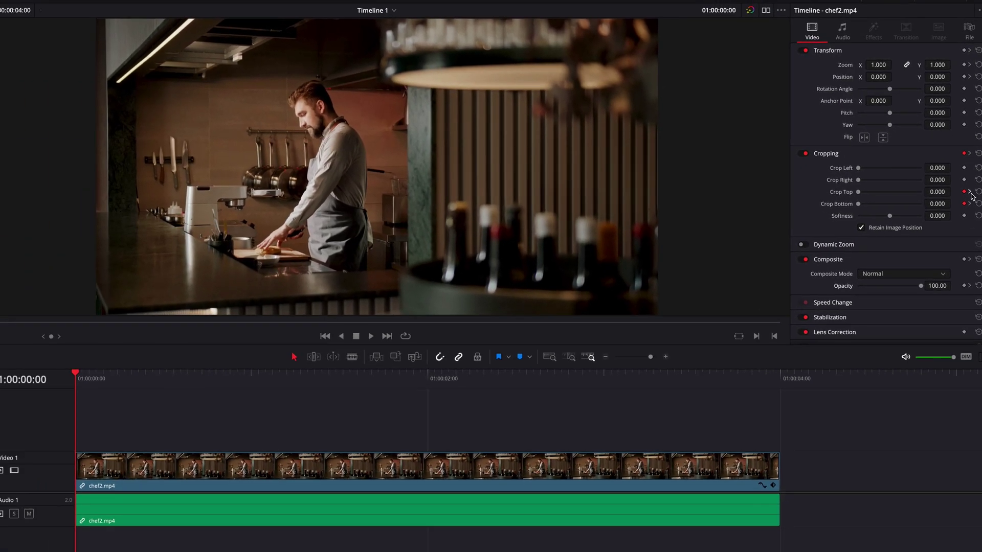
click(962, 225)
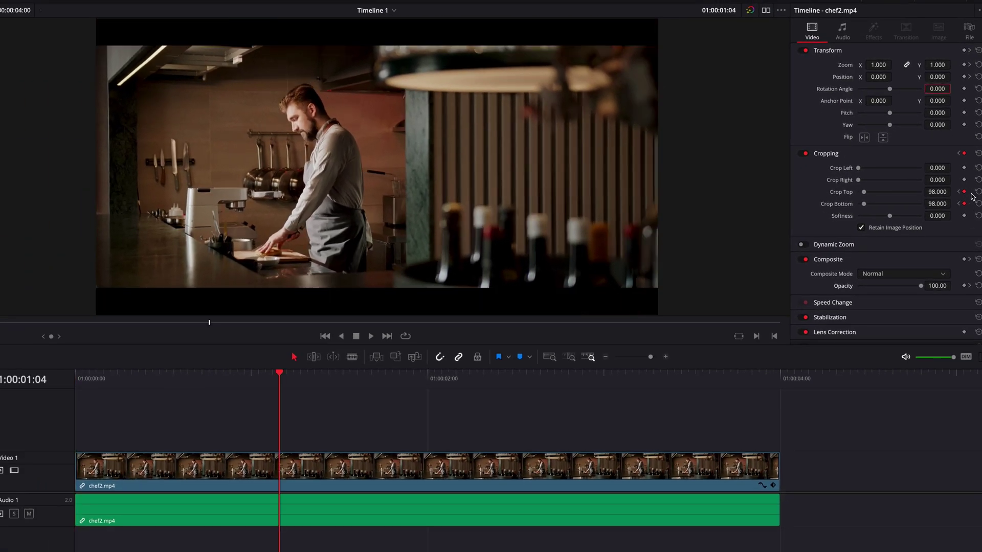
click(959, 191)
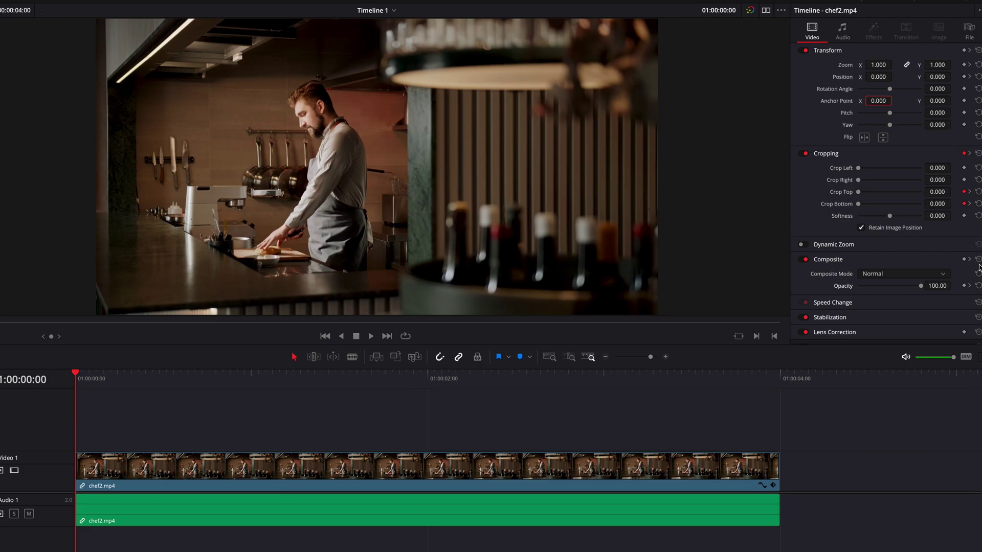
click(970, 286)
click(970, 286)
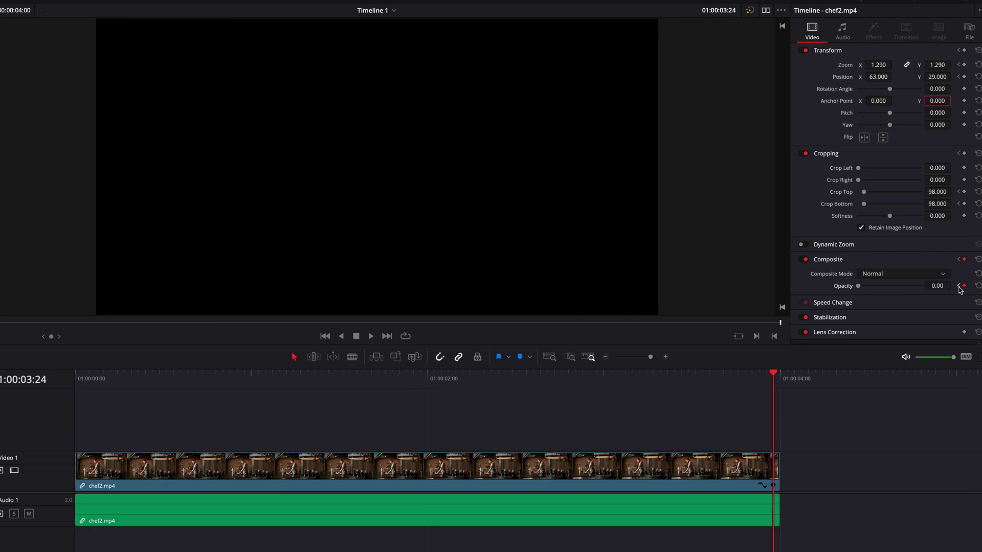
click(959, 286)
click(959, 77)
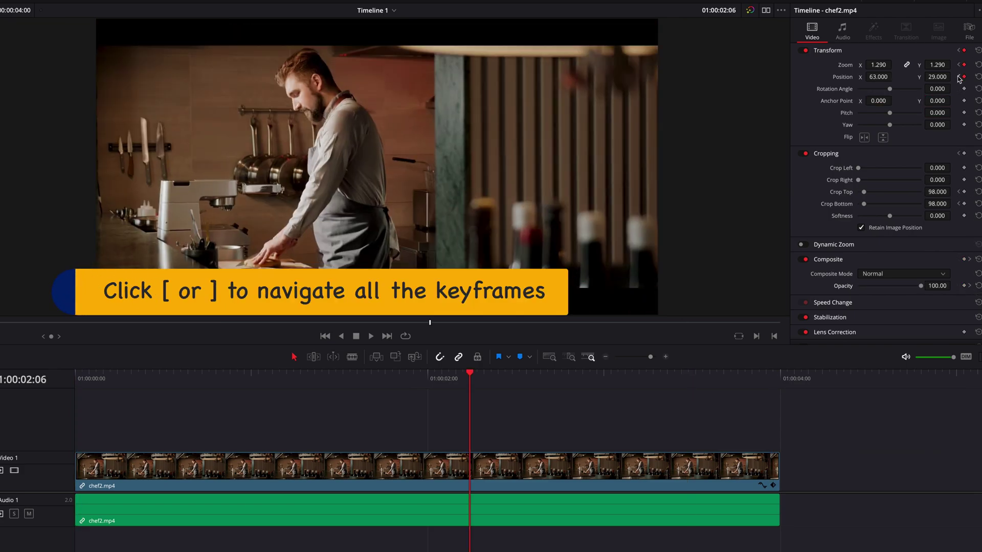
click(959, 77)
click(970, 77)
key(bracketright)
key(bracketright)
key(bracketleft)
key(bracketleft)
key(bracketleft)
key(bracketleft)
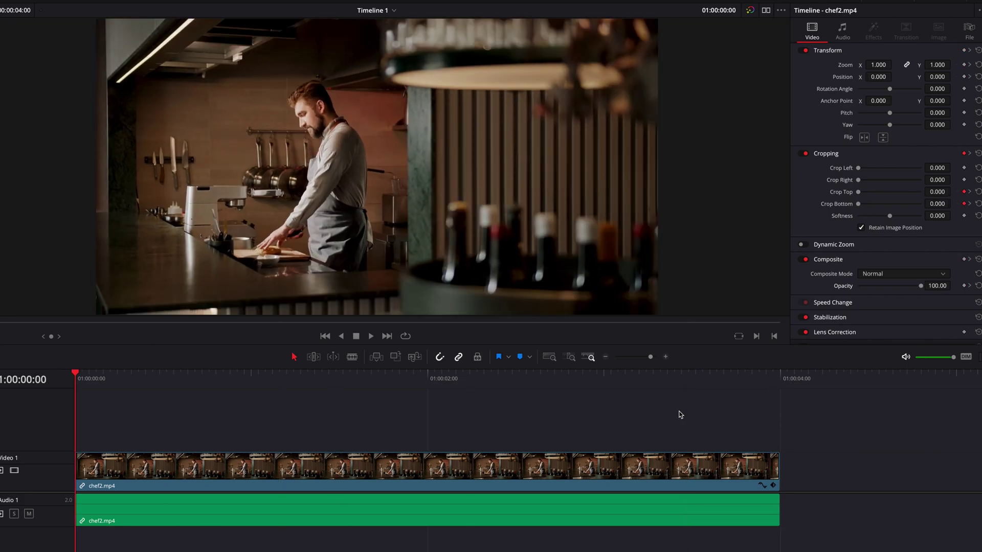
key(bracketright)
key(bracketright)
key(bracketright)
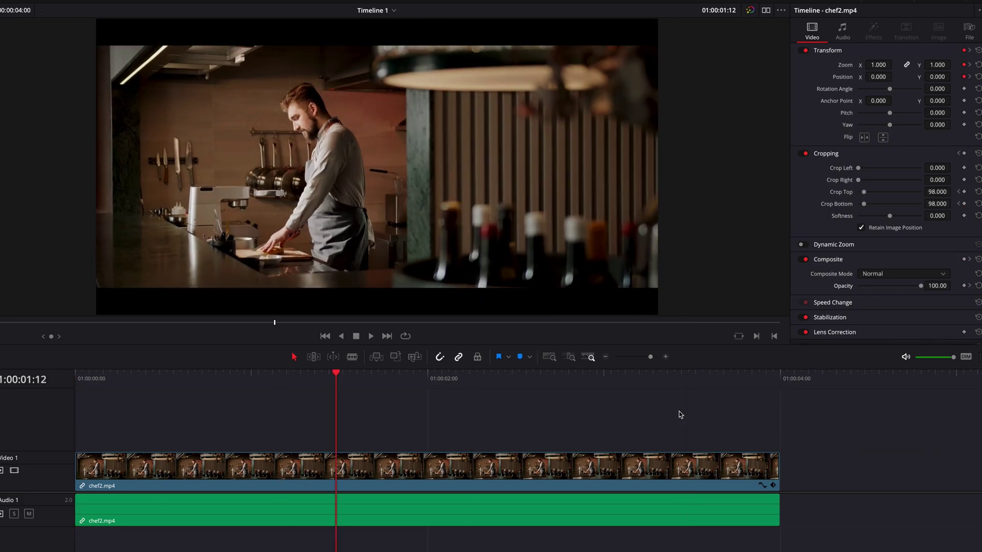
key(bracketright)
key(bracketright)
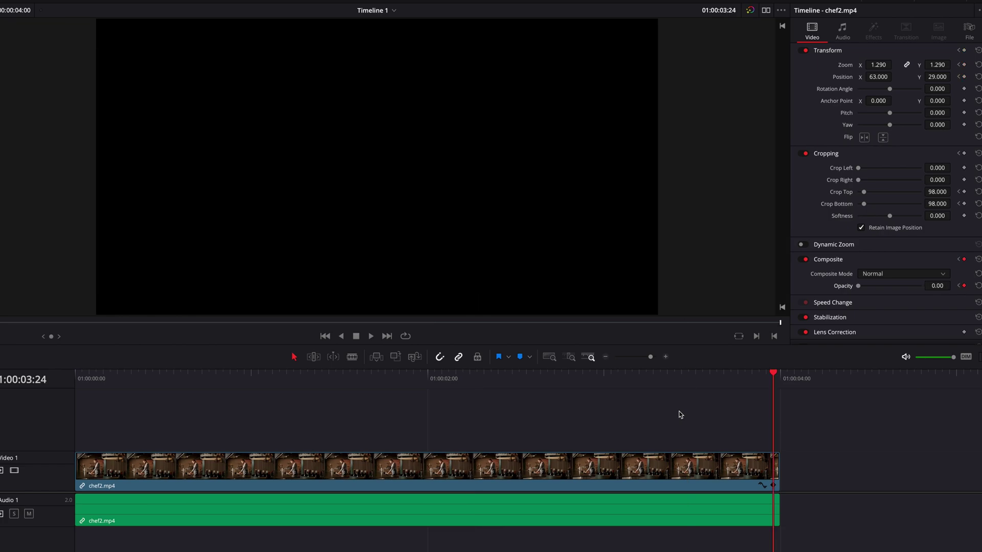
key(bracketleft)
key(bracketleft)
key(bracketleft)
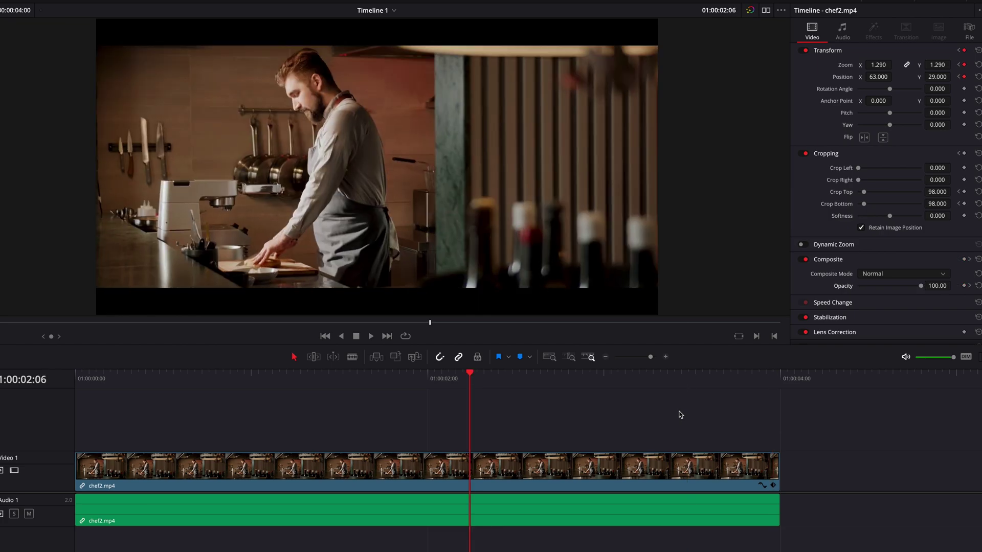
key(bracketleft)
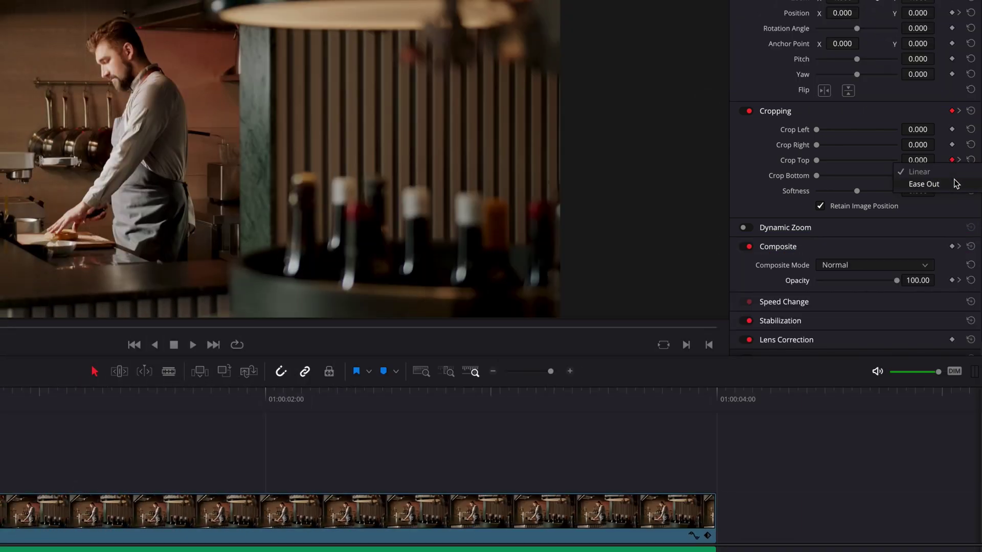
- Apply Ease Out interpolation to the Crop Top and Crop Bottom keyframes
click(923, 185)
click(953, 175)
right_click(955, 176)
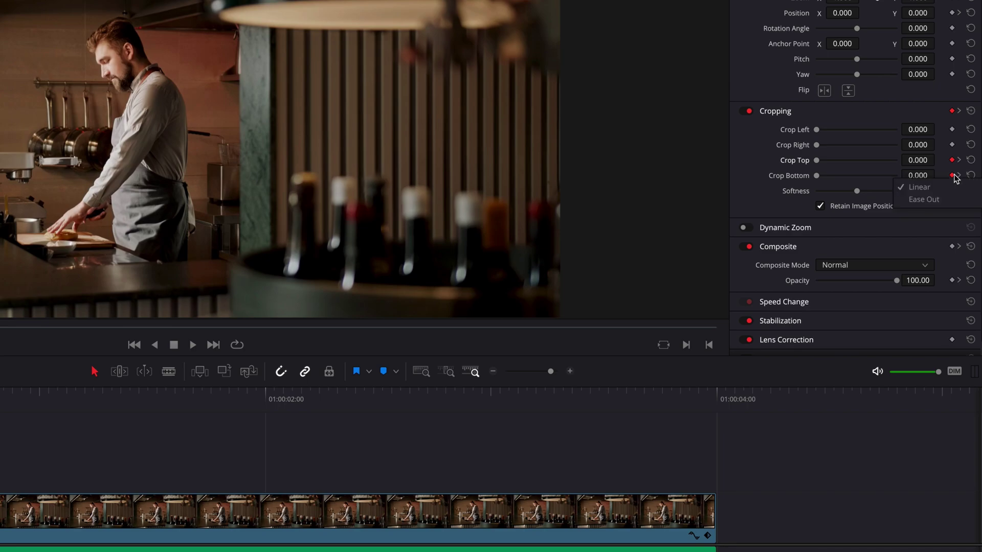
click(960, 200)
right_click(953, 175)
click(738, 182)
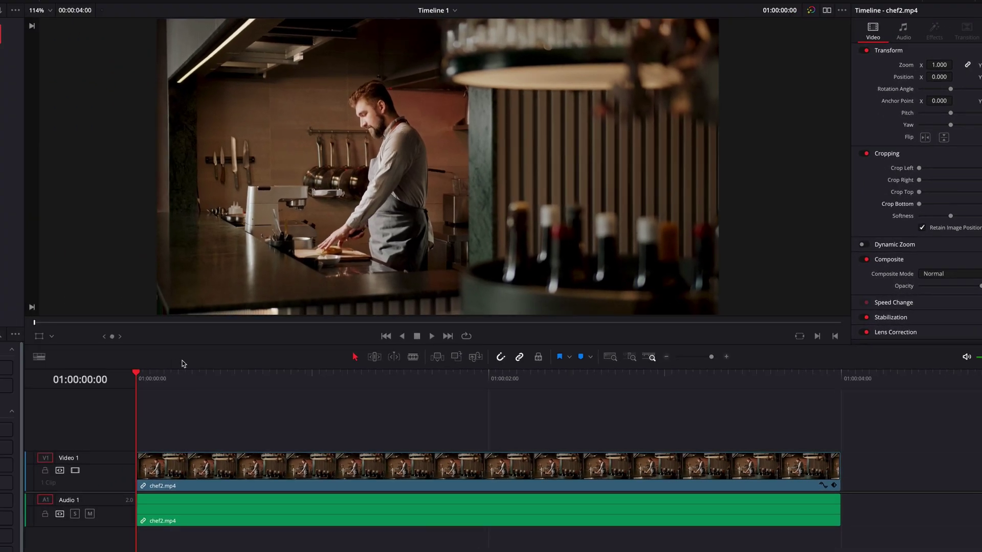
- Play the clip twice from the start to preview the crop-bar animation
key(space)
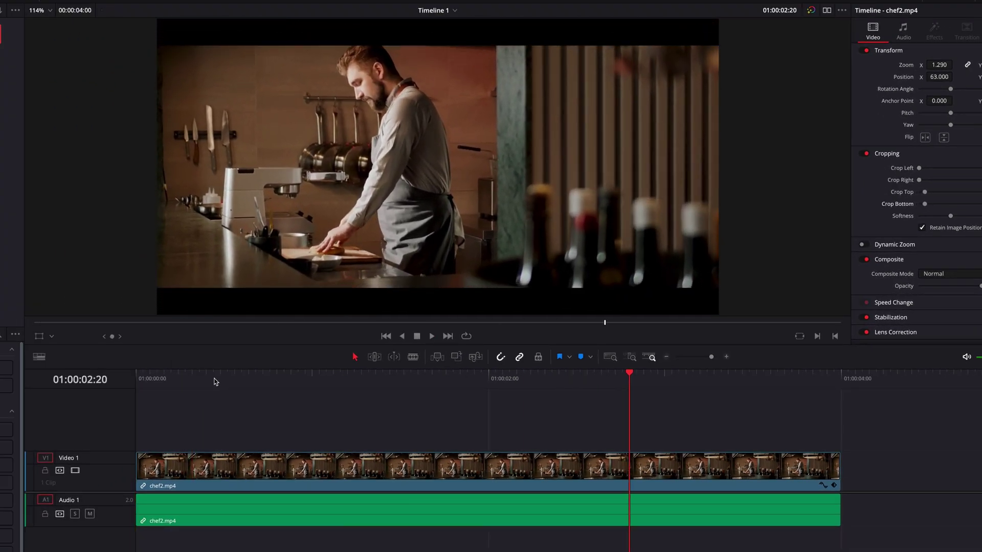
key(space)
key(Home)
key(space)
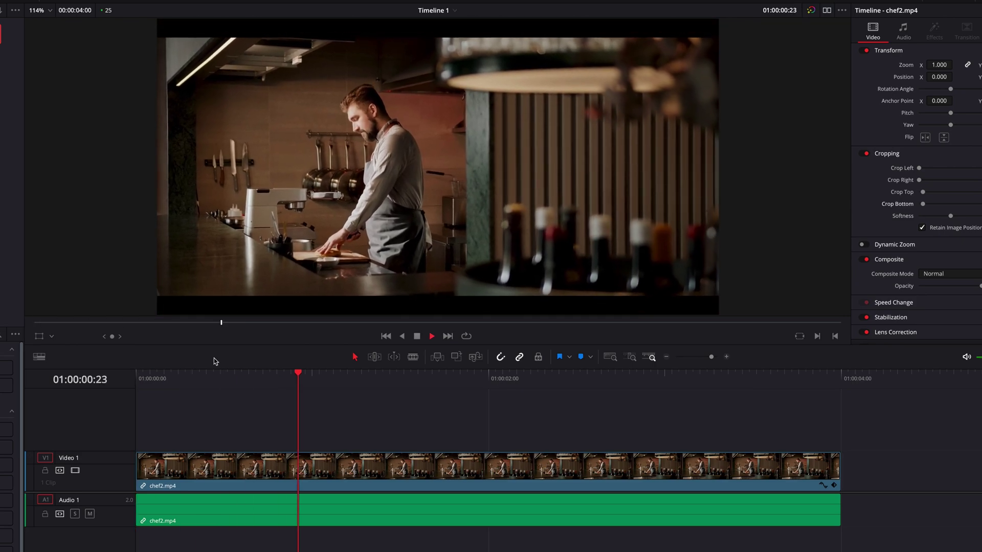
key(space)
key(Home)
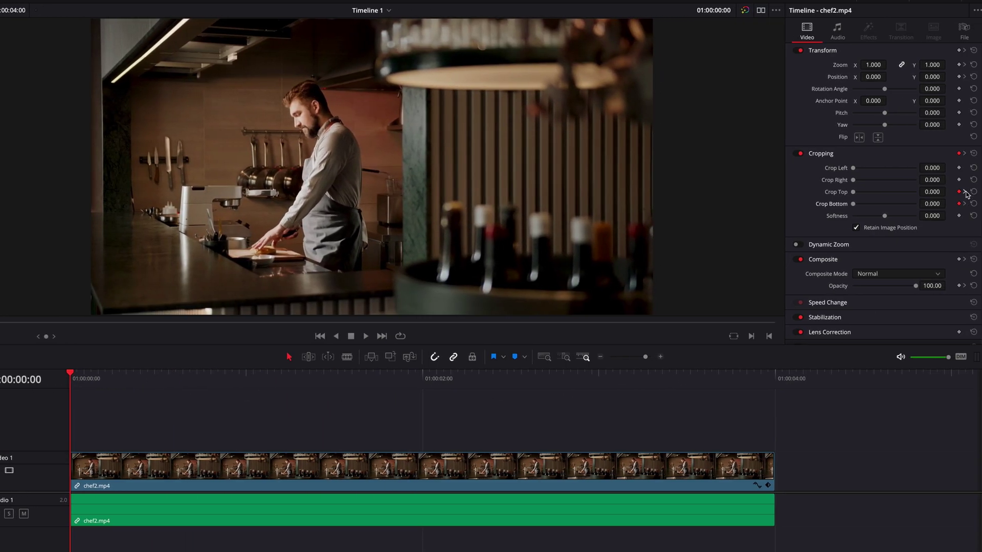
- Give the Crop Top keyframe Ease In interpolation
click(964, 191)
right_click(960, 192)
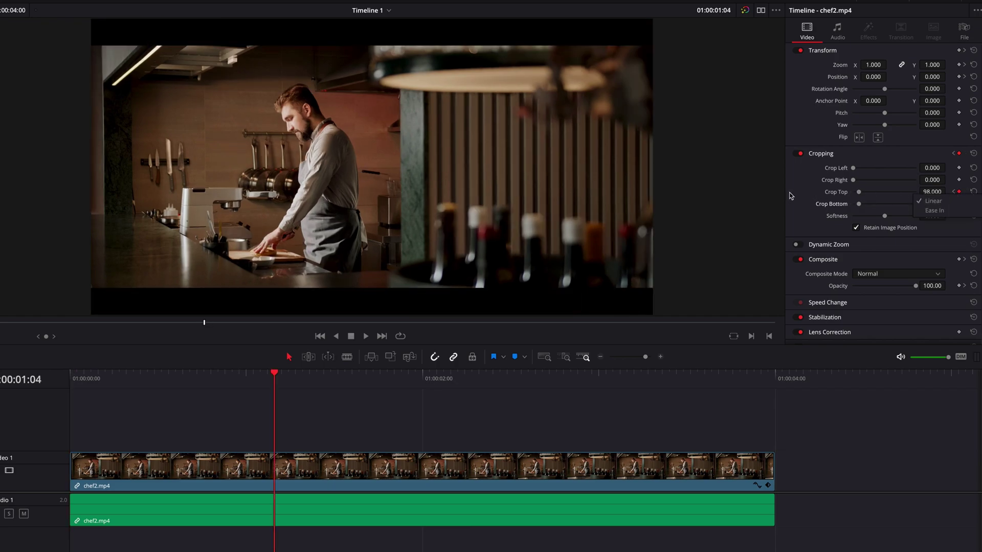
click(802, 205)
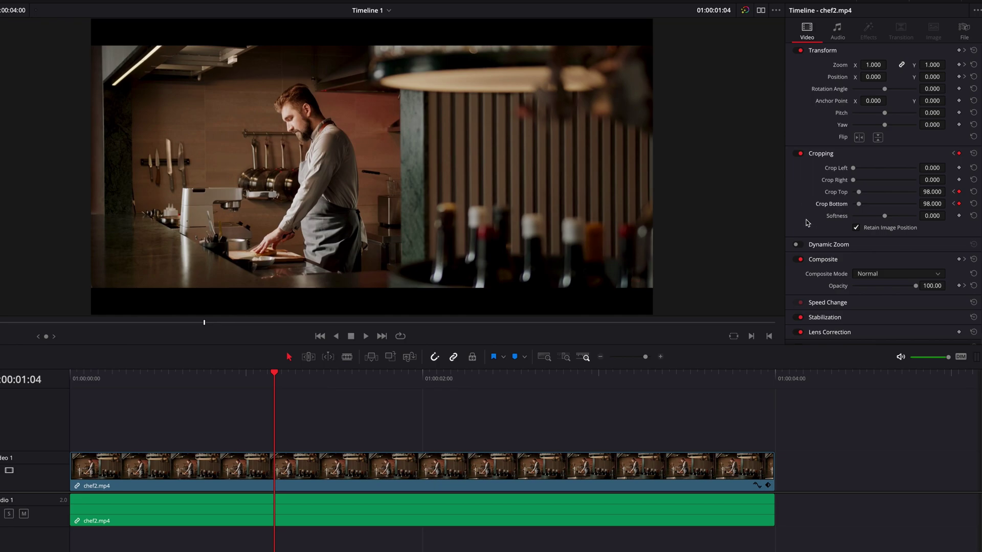
click(965, 65)
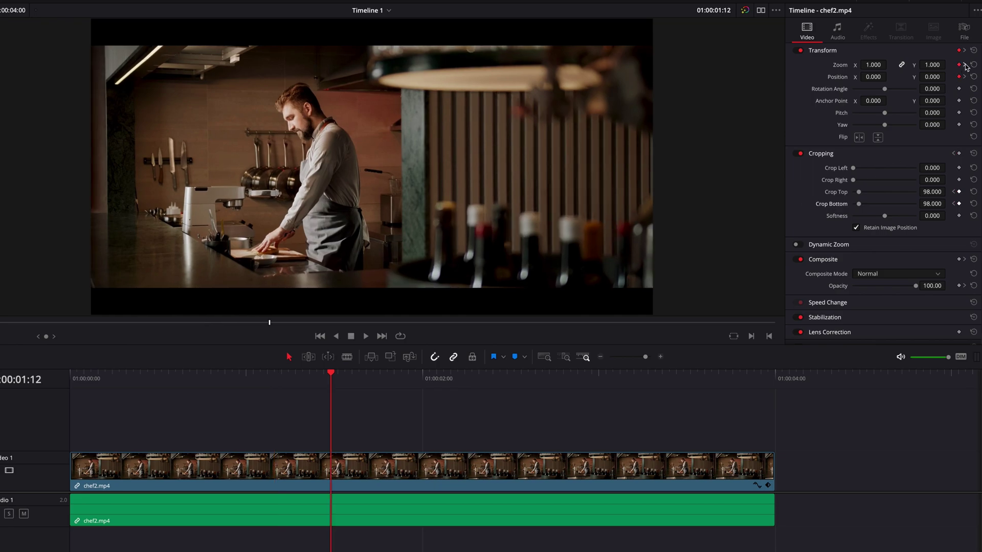
- At 01:00:03:03, push Zoom to 1.680 and shift the framing right and slightly down
click(965, 65)
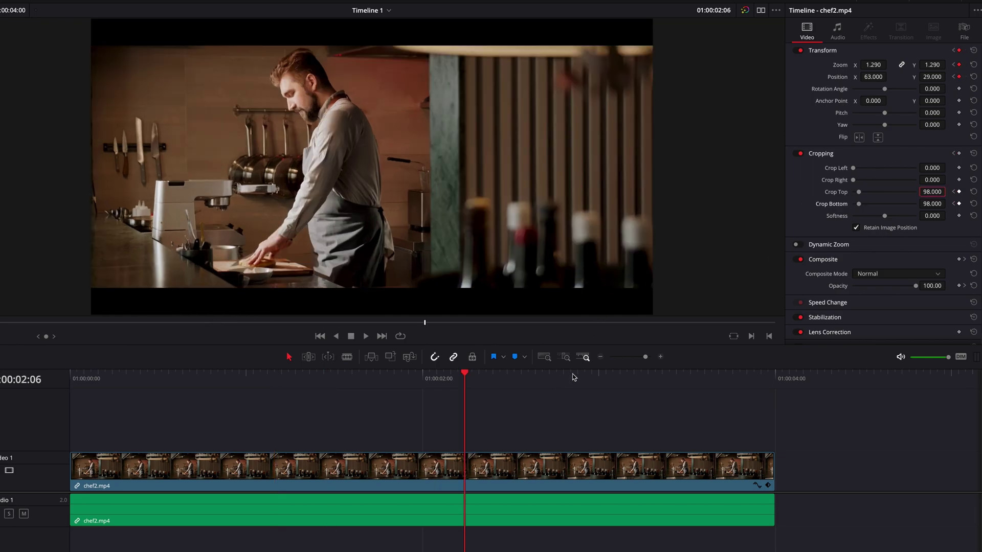
drag(573, 377, 621, 383)
drag(930, 65, 948, 76)
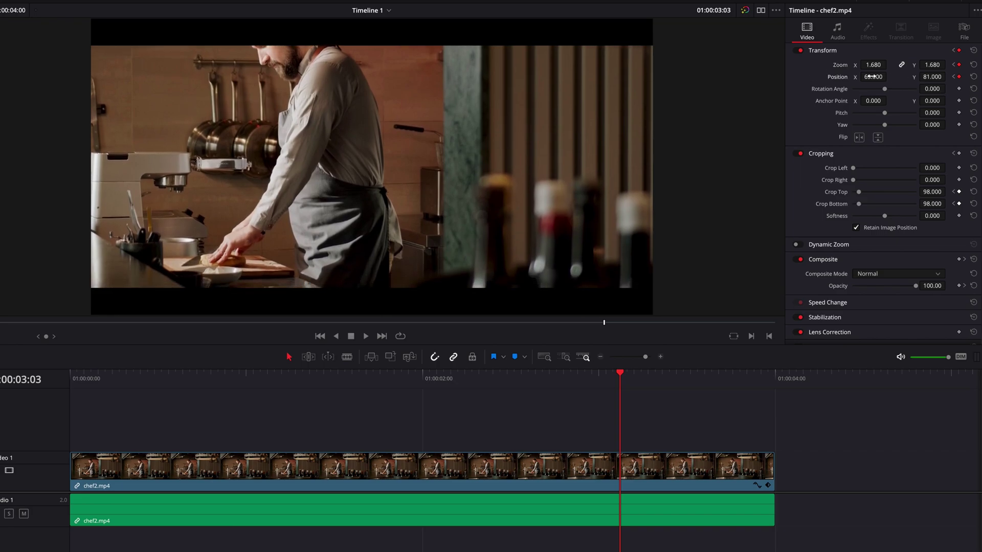
drag(873, 77, 921, 80)
- Ease In and Out the Zoom and Position keyframes at 01:00:02:06, then play the push-in
click(953, 66)
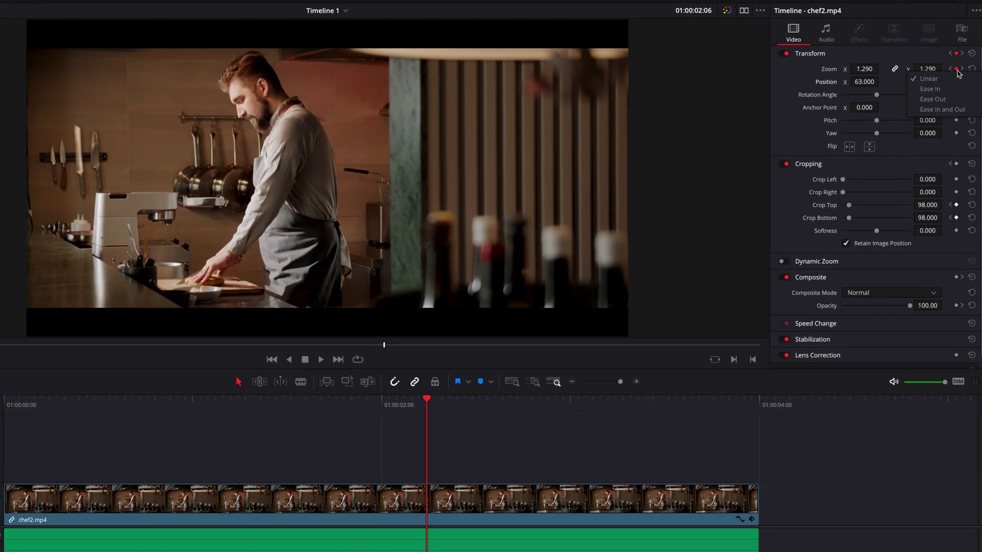
right_click(960, 66)
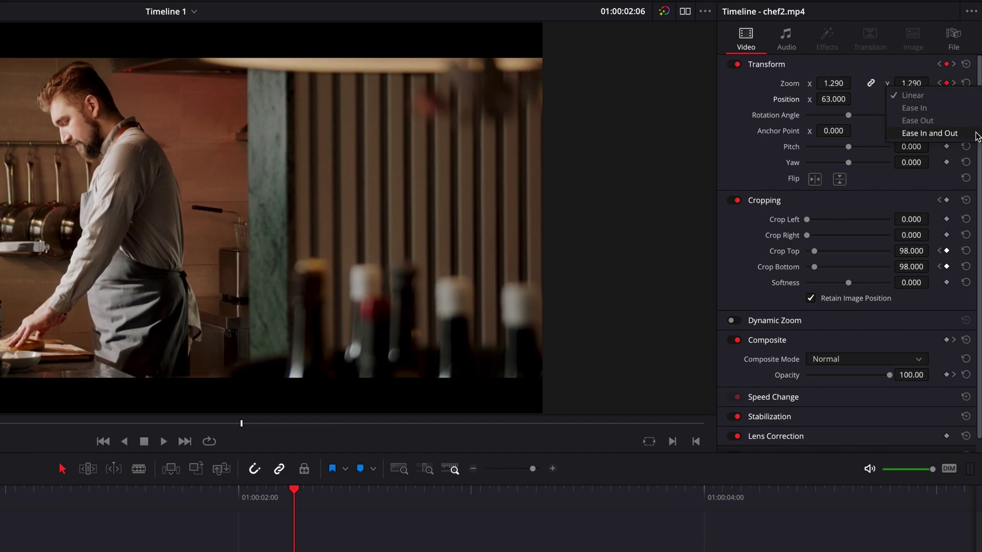
click(976, 134)
right_click(947, 99)
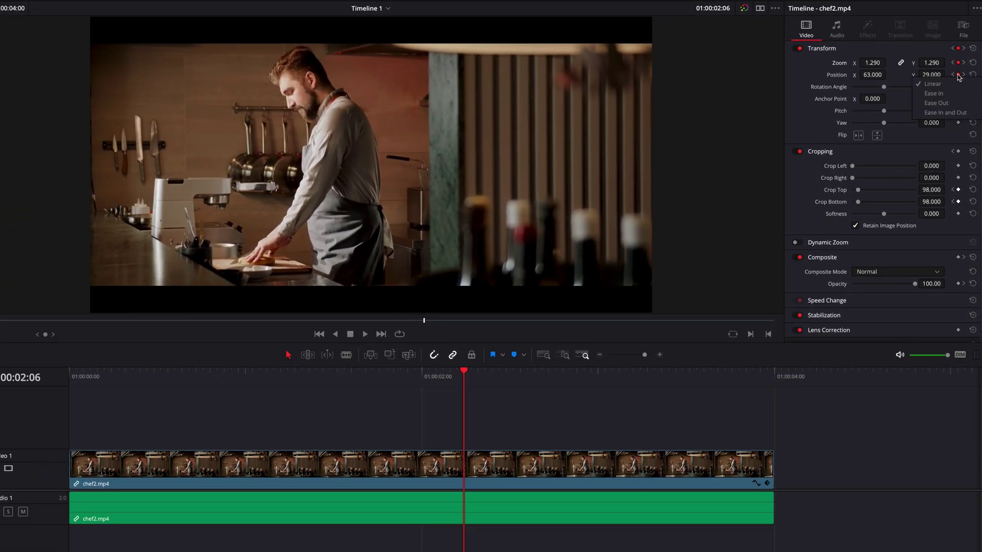
click(968, 112)
click(204, 378)
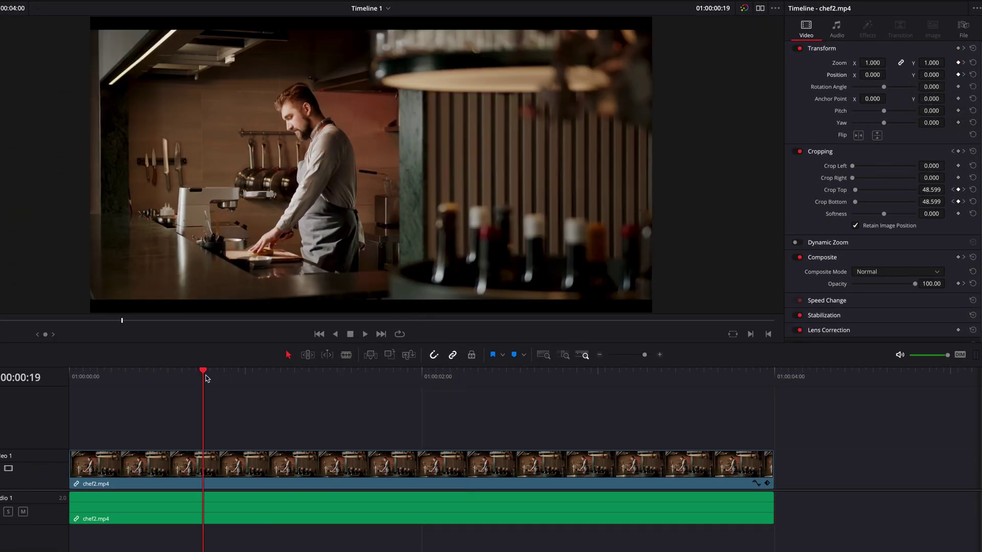
key(space)
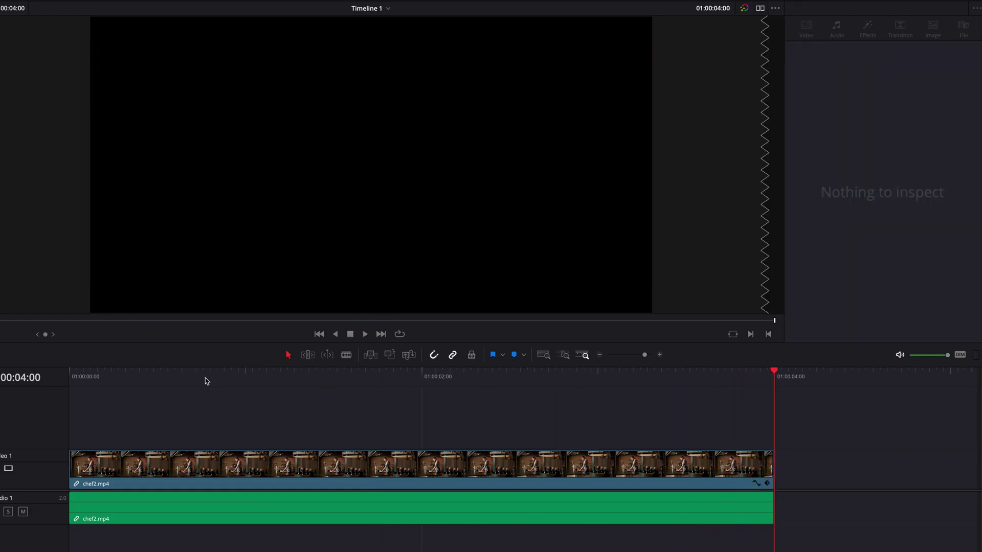
click(205, 378)
key(Home)
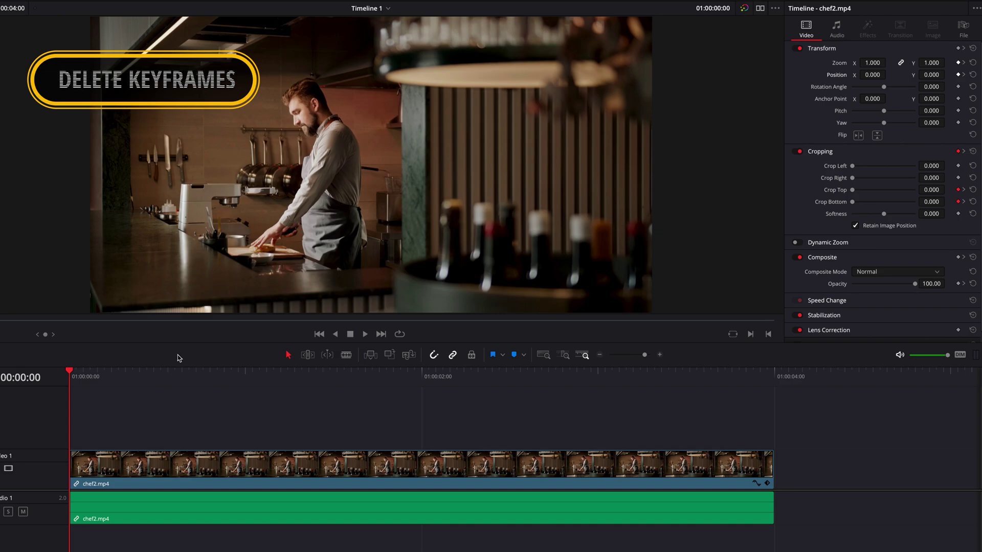
click(958, 191)
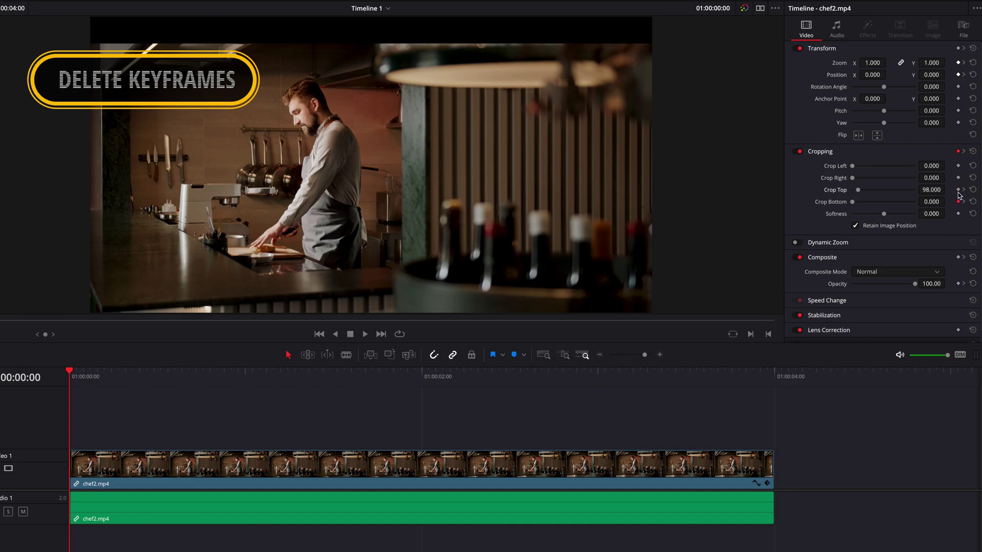
click(958, 202)
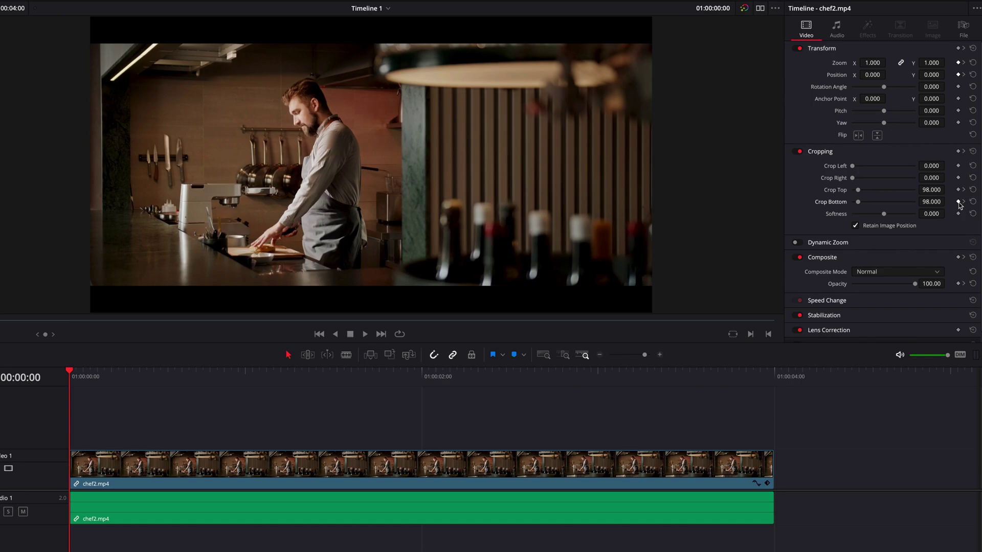
key(ctrl+z)
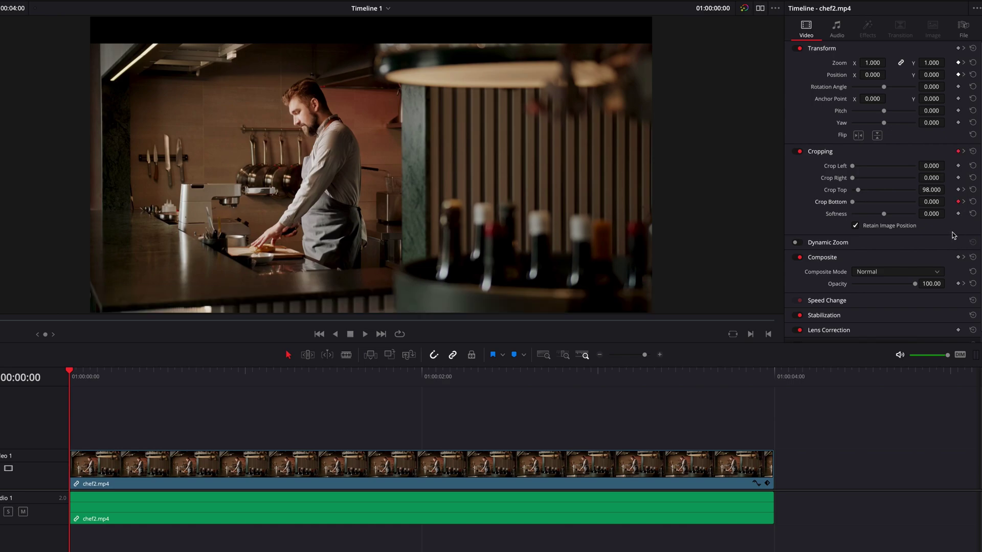
key(ctrl+z)
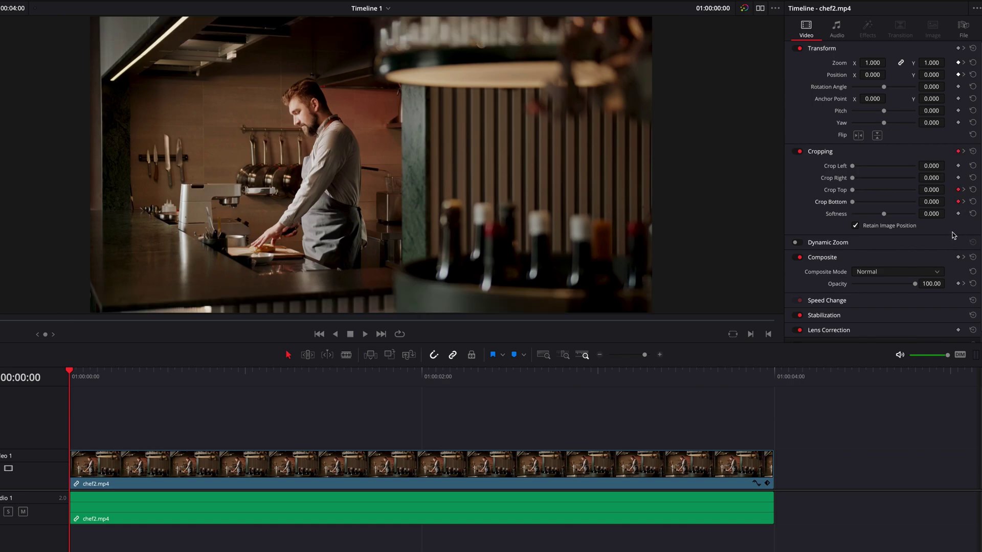
click(973, 189)
click(973, 202)
key(ctrl+z)
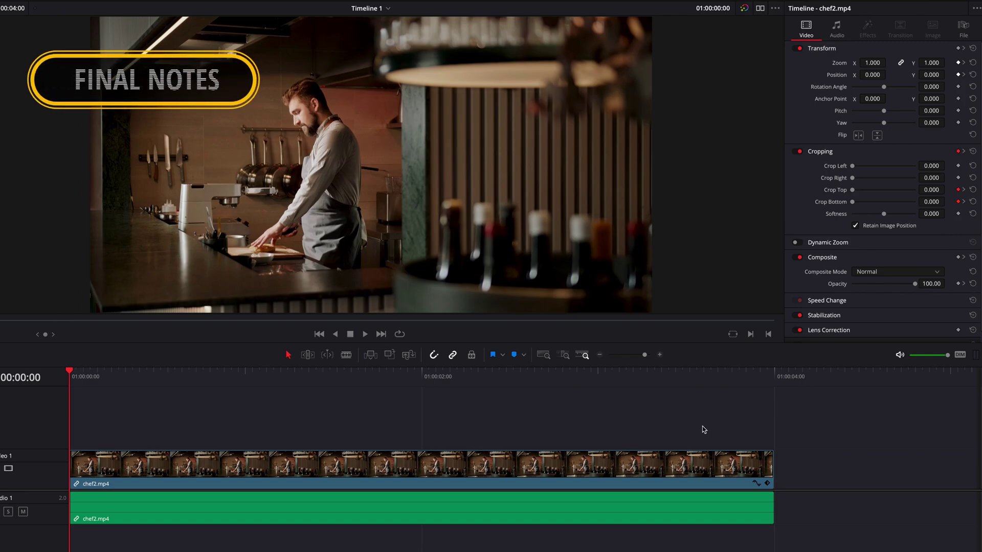
- Drop chef1.mp4 at the end of Video 1 and set its Zoom to 1.180
scroll(612, 421, down, 2)
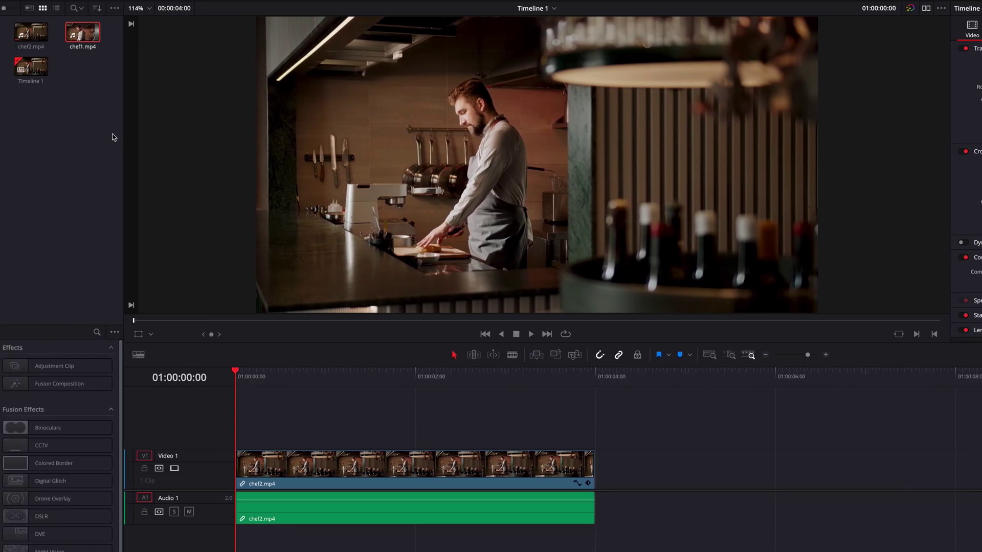
drag(82, 32, 608, 483)
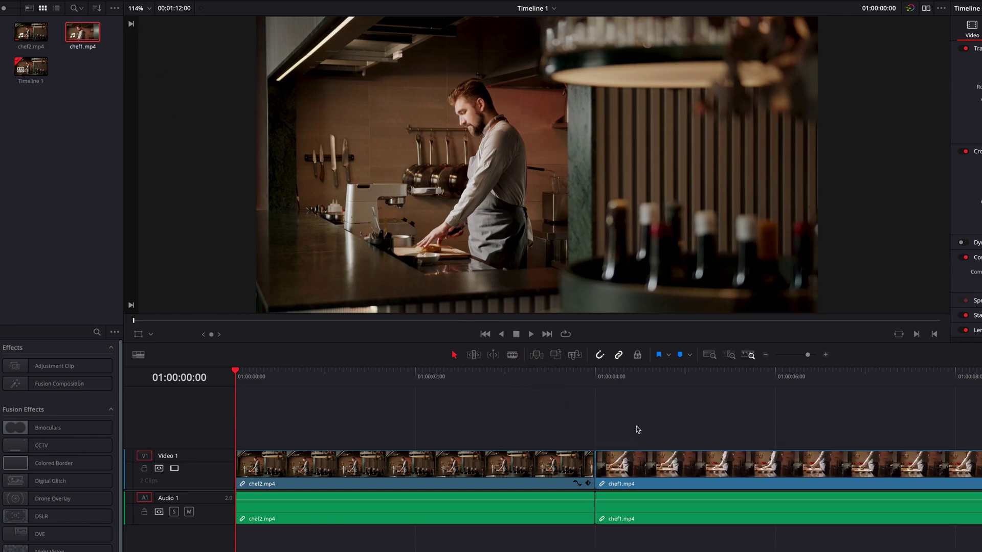
drag(684, 428, 732, 426)
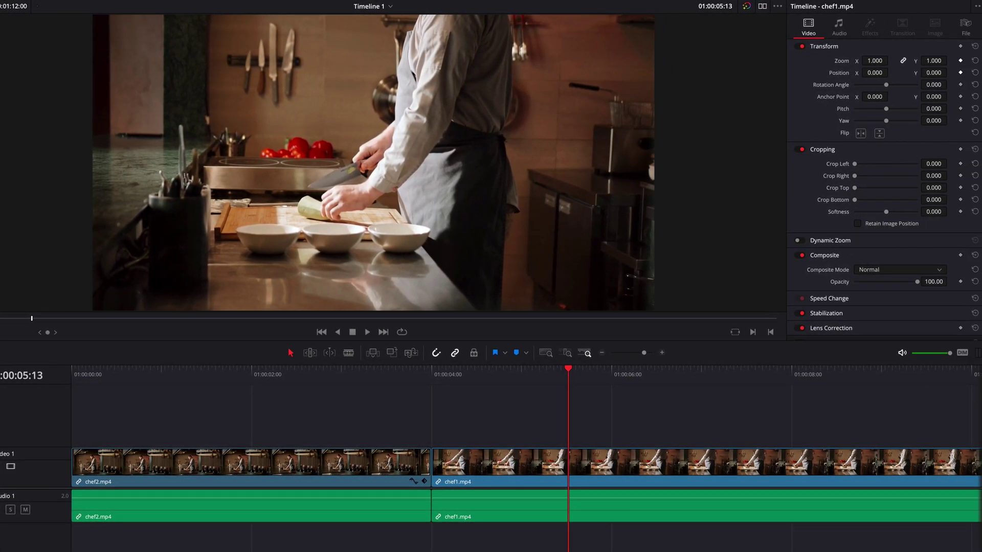
drag(879, 61, 878, 60)
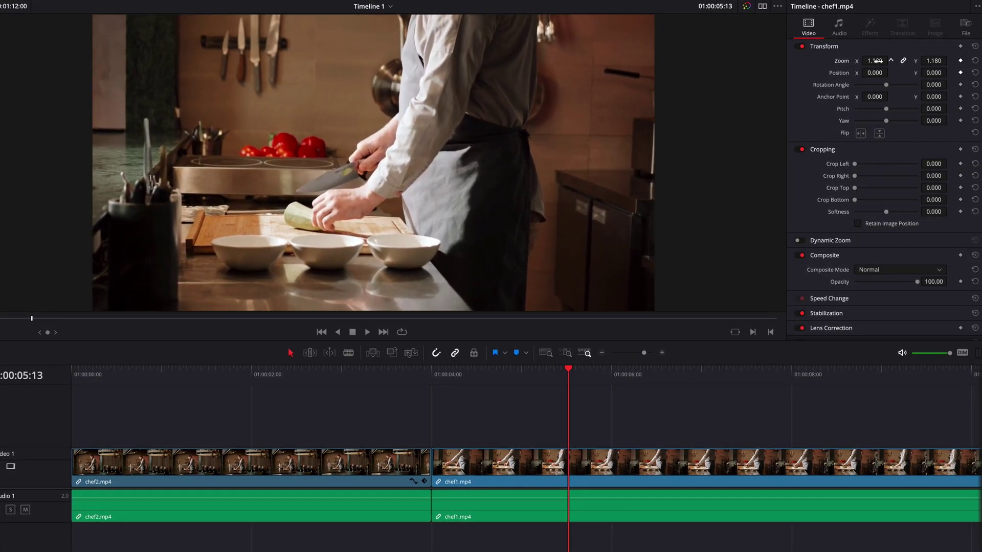
- Remove chef1's Zoom keyframe, then raise chef2's Pitch and keyframe it
click(961, 61)
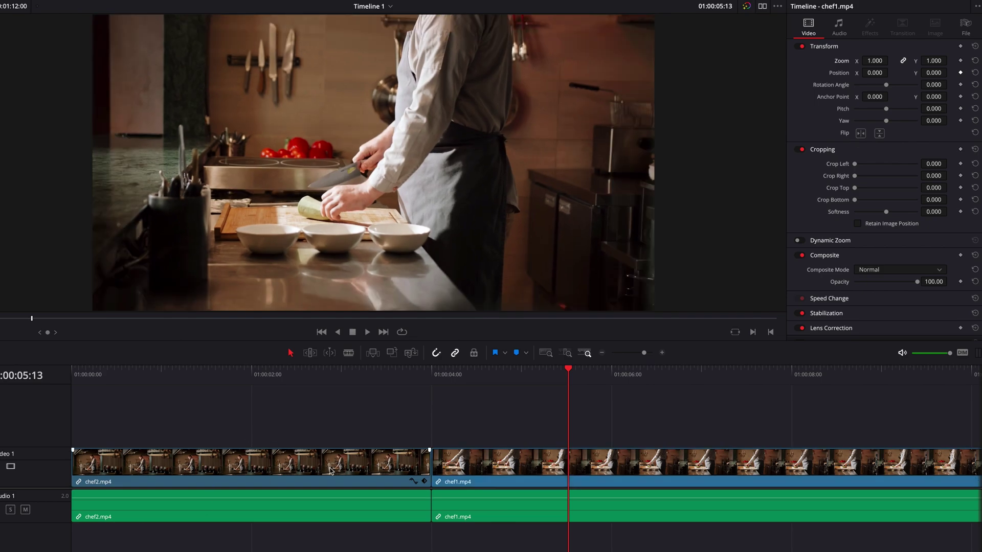
click(330, 471)
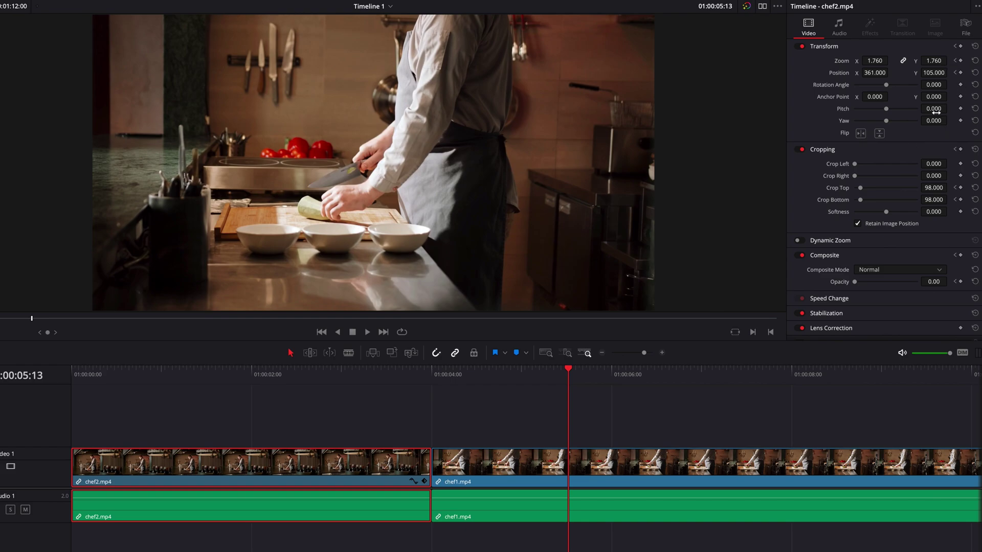
drag(933, 108, 943, 109)
click(960, 108)
click(317, 376)
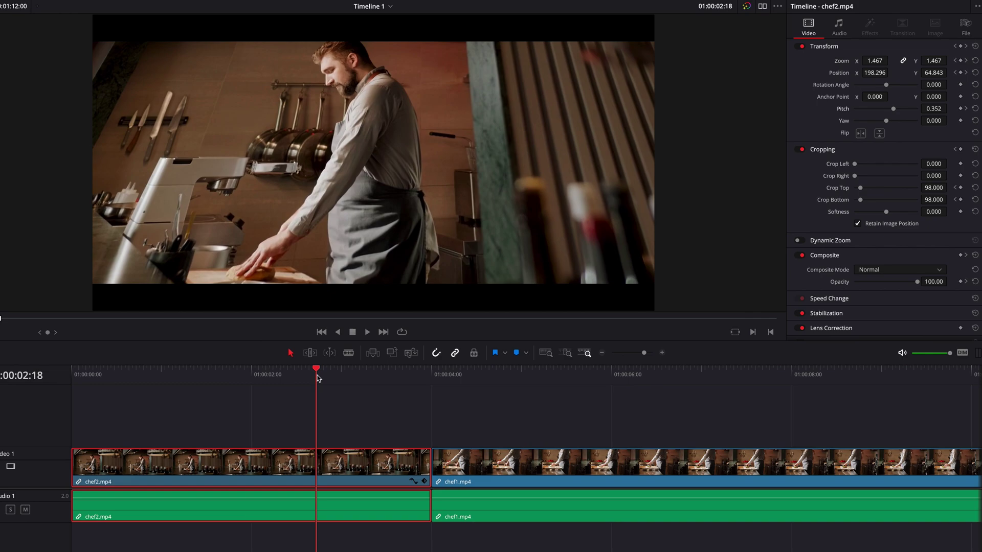
click(598, 371)
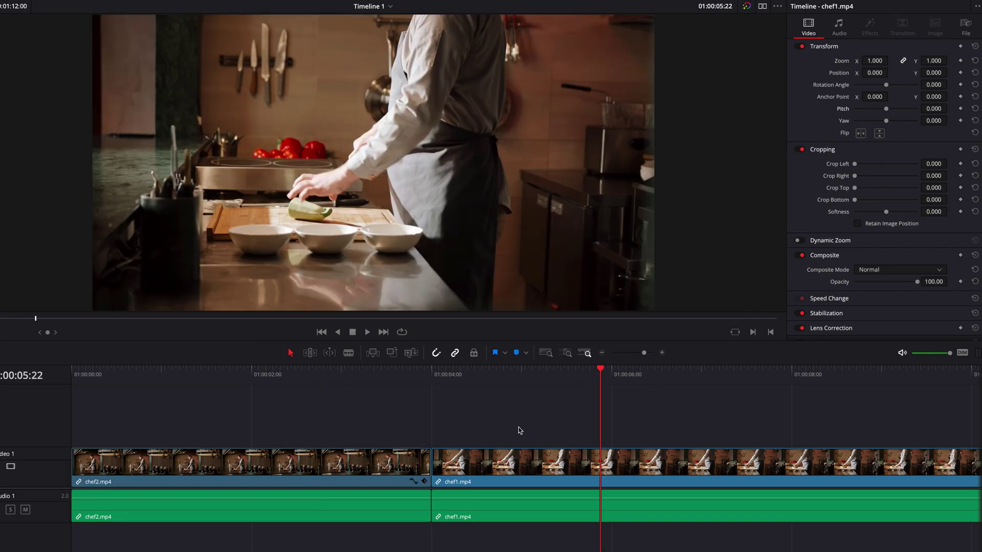
- Move chef1.mp4 onto Video 2 at 01:00:02:08, overlapping chef2's end
drag(480, 461, 344, 426)
click(359, 376)
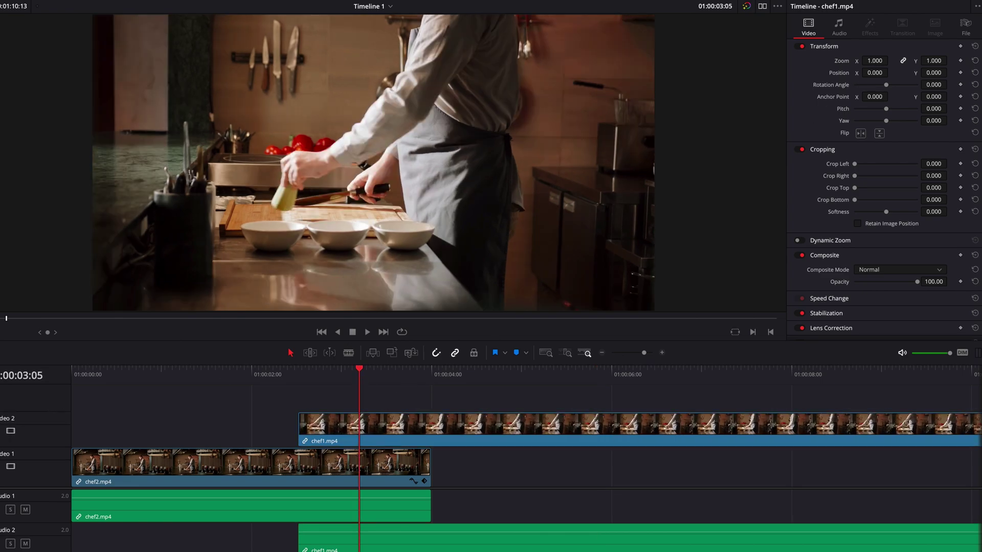
drag(875, 62, 882, 60)
key(ctrl+z)
- Raise chef2's Pitch tilt to 0.552
drag(934, 109, 950, 109)
click(377, 463)
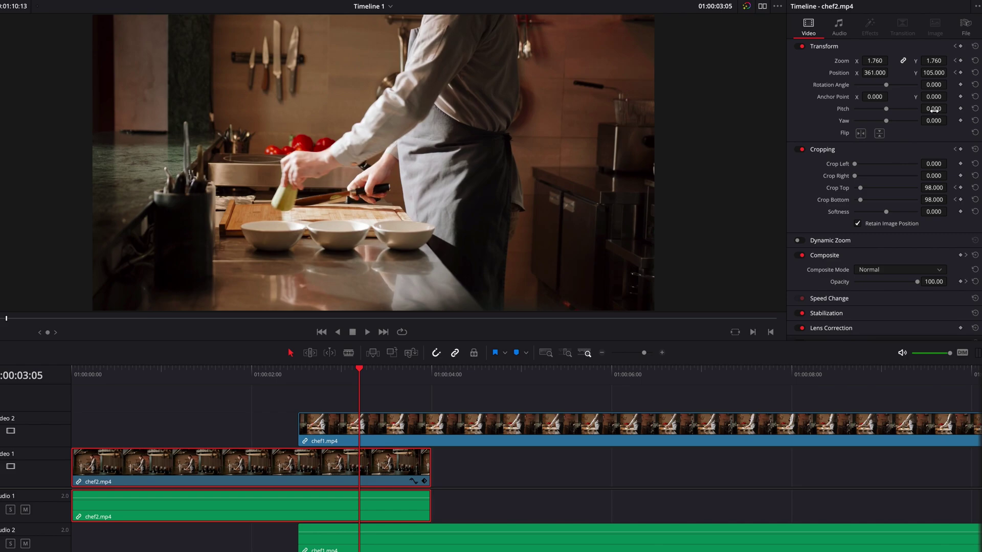
drag(950, 109, 950, 109)
click(226, 375)
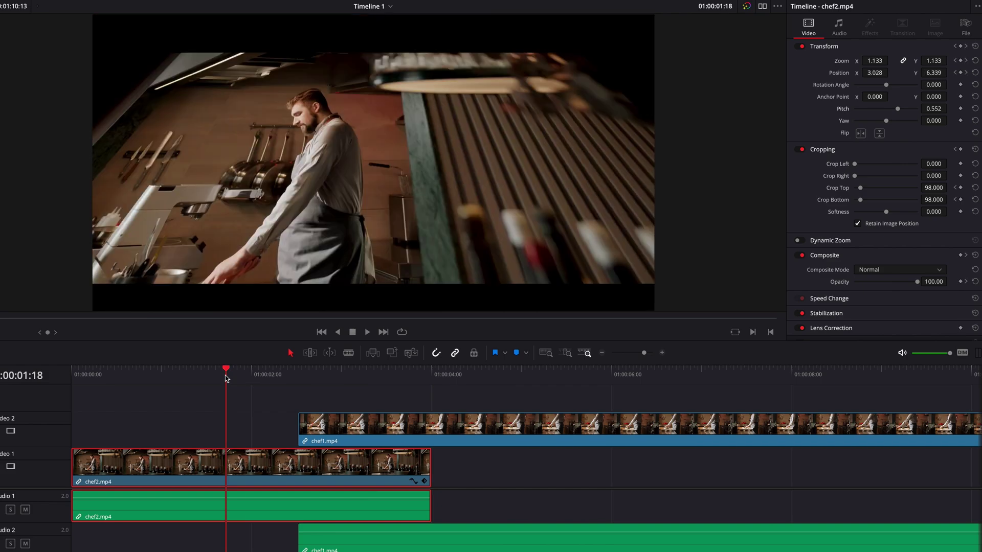